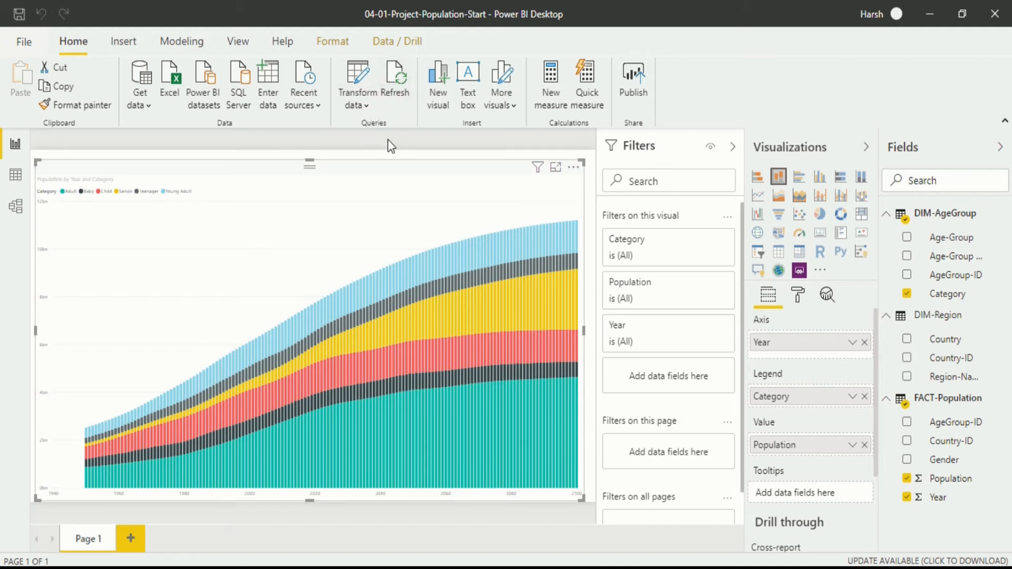
Open the Power Query Editor and look over the full formula of the Population-country-1950-1999 query's Promoted Headers step
click(357, 75)
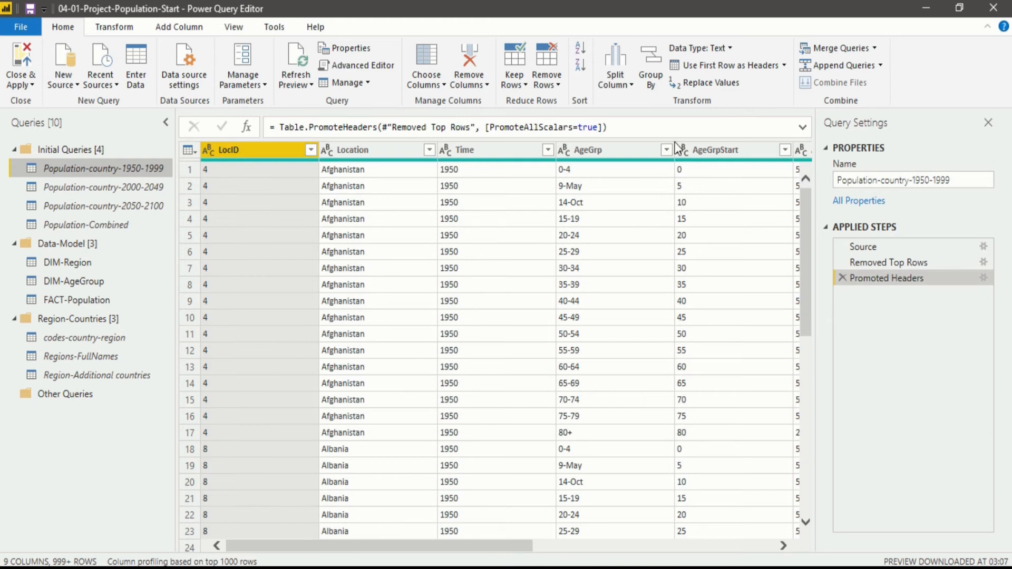
click(802, 127)
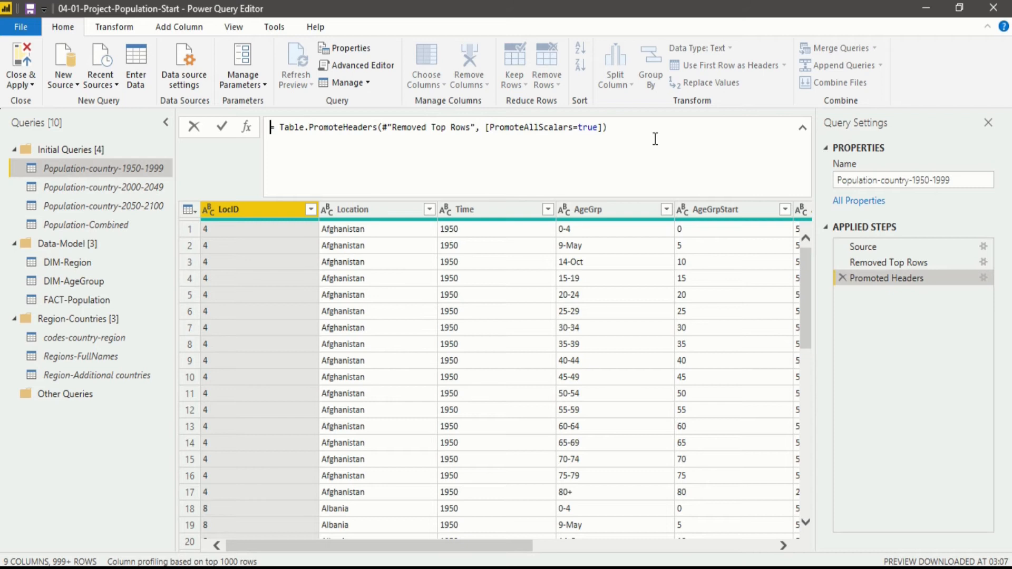
click(807, 130)
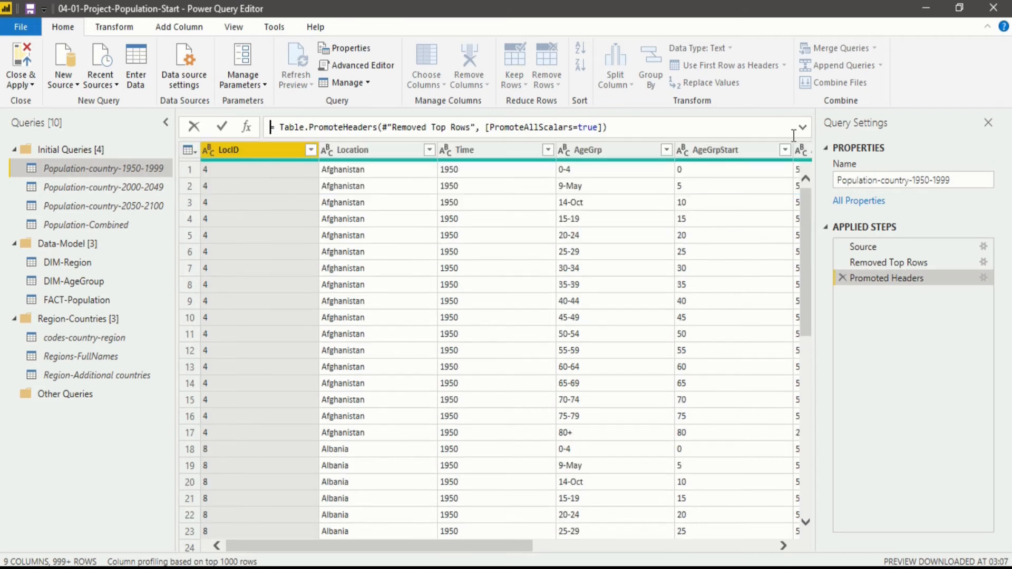
Open the DIM-AgeGroup query and review its complete M code in the Advanced Editor without changing it
click(50, 263)
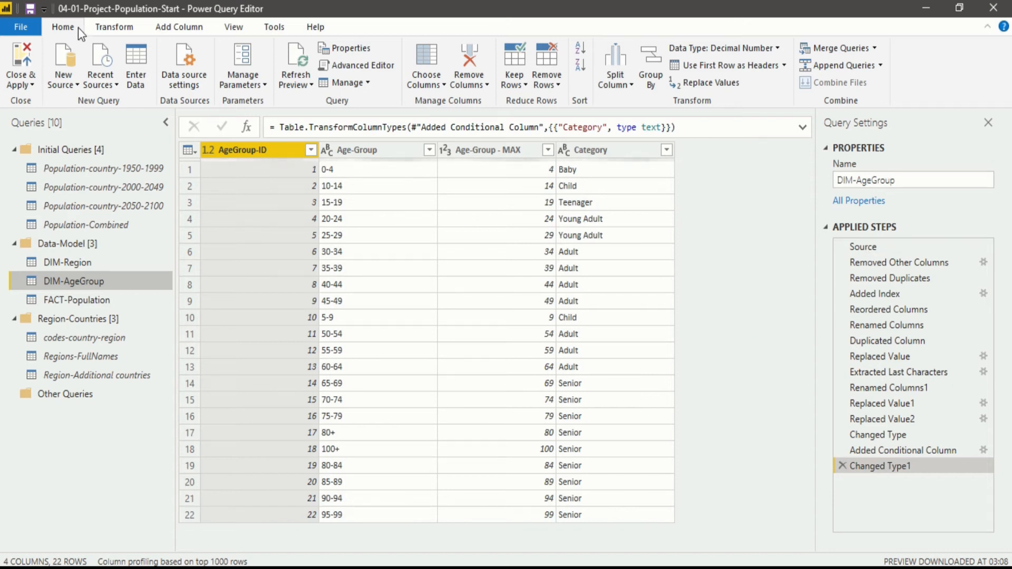
click(365, 68)
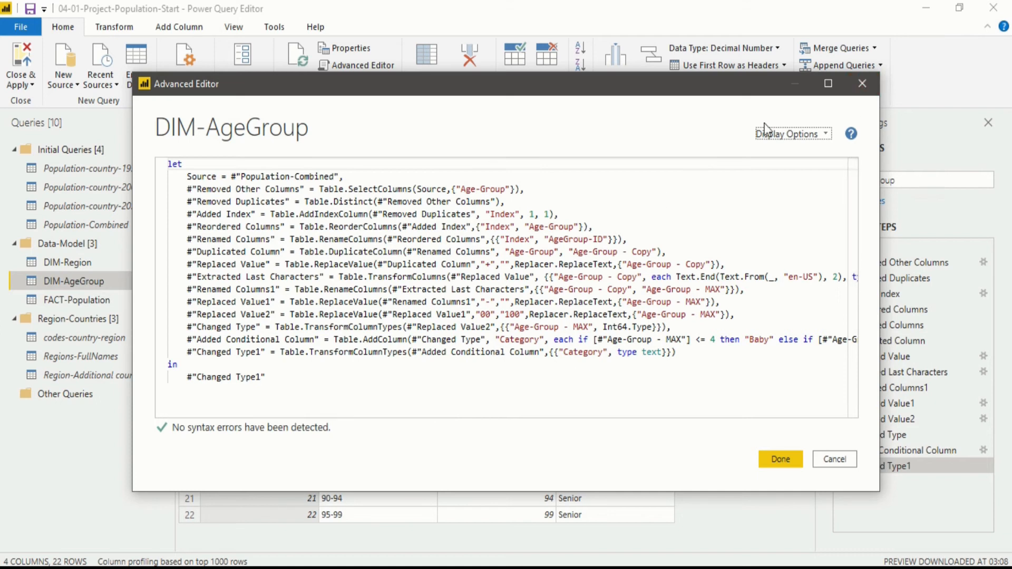
click(861, 81)
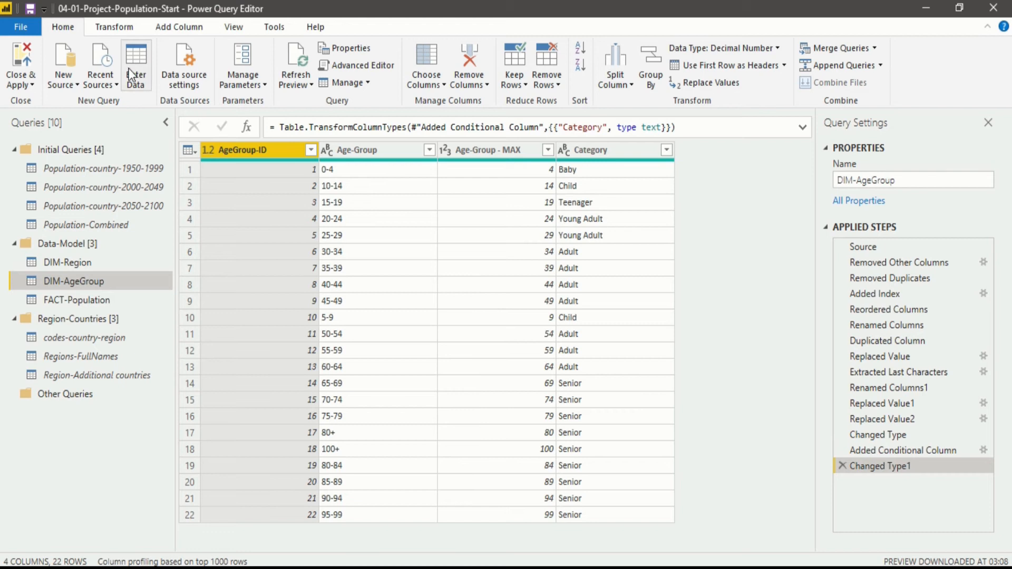
Start a custom column in the DIM-AgeGroup query and name it "m language"
click(169, 27)
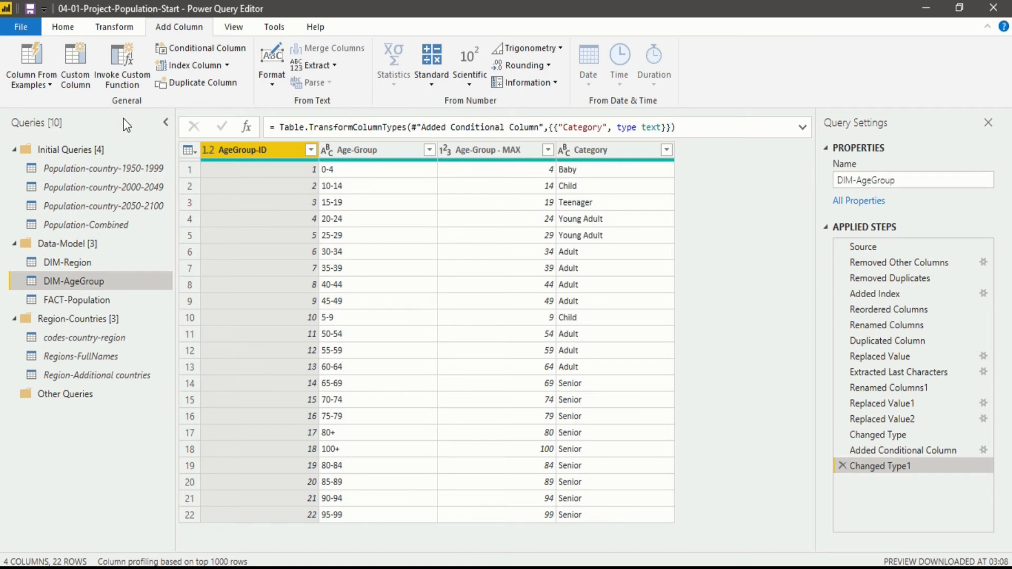
click(87, 80)
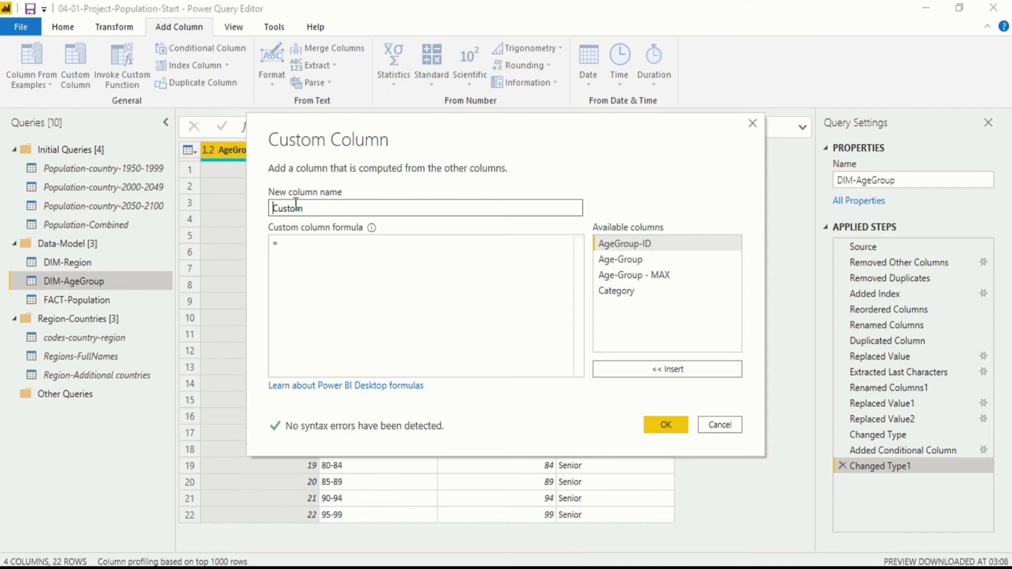
drag(495, 207, 242, 218)
text(m lang)
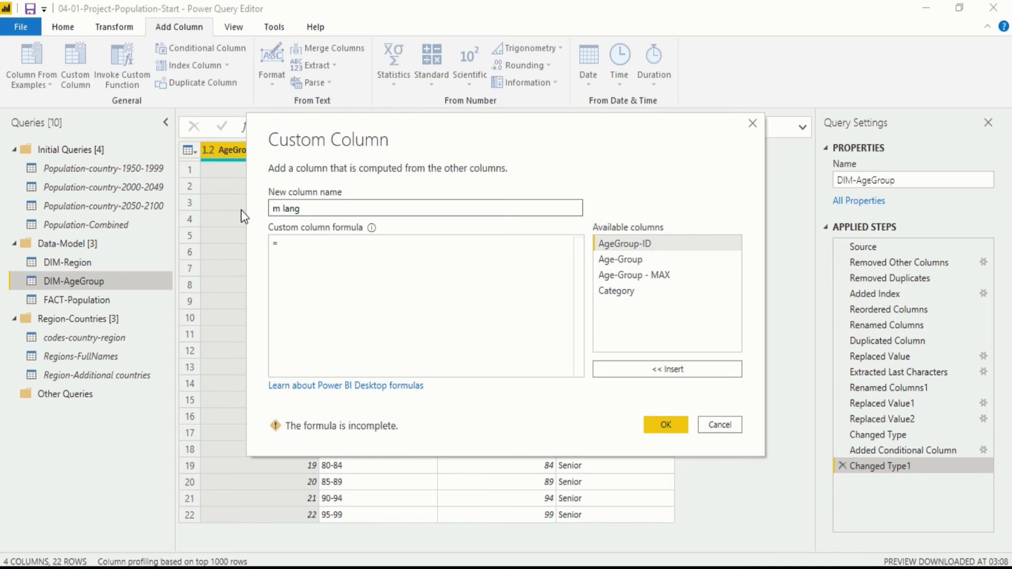
text(uage)
click(313, 260)
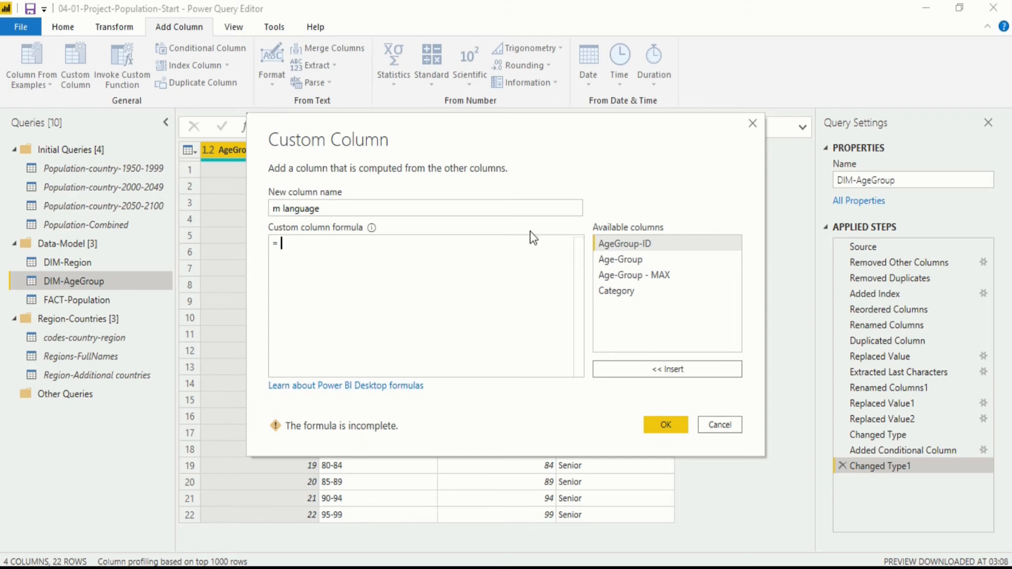
drag(530, 135, 568, 103)
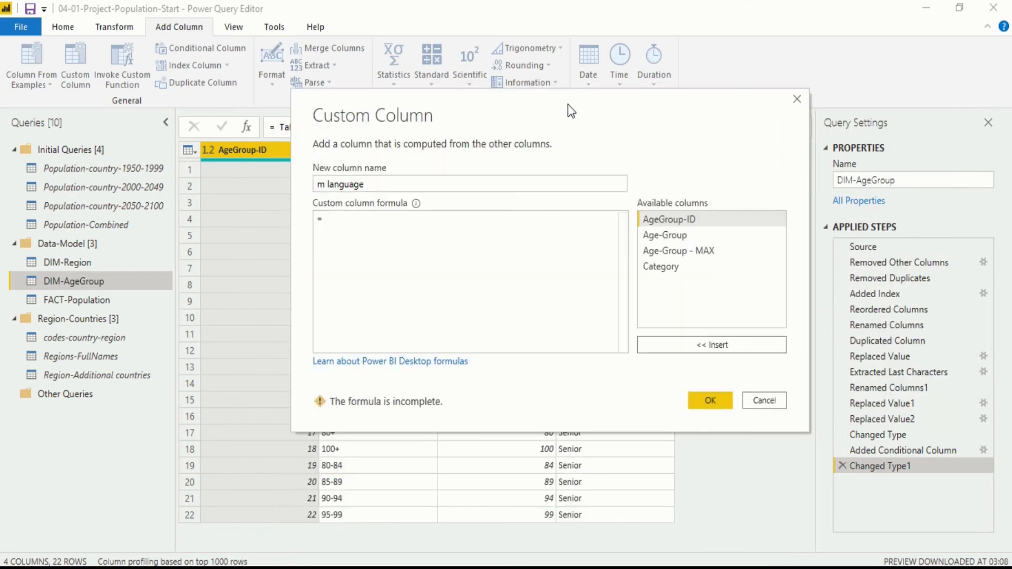
Create the custom column with the formula [#"Age-Group"]&[Category], joining the age group and category
click(691, 236)
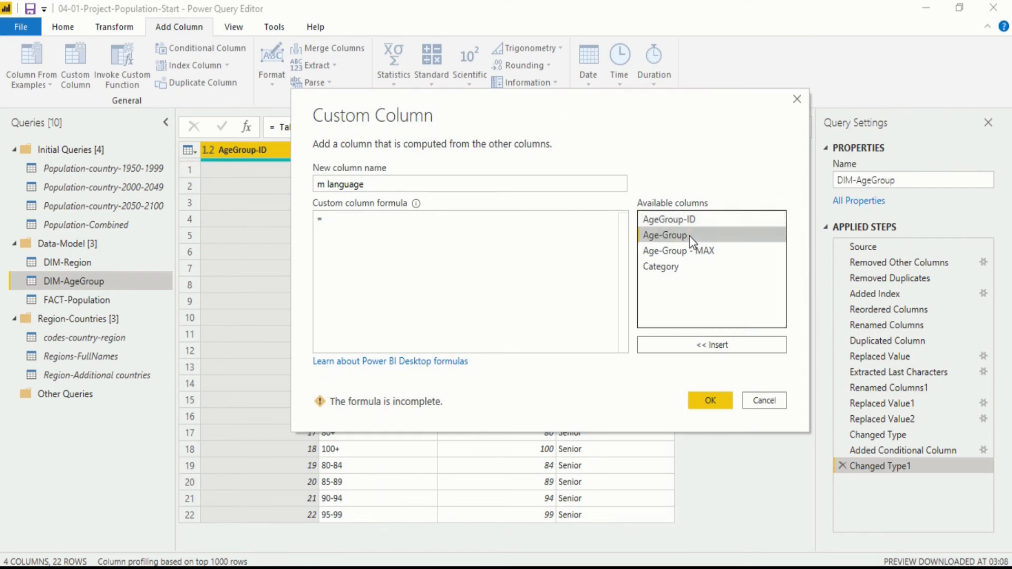
click(716, 344)
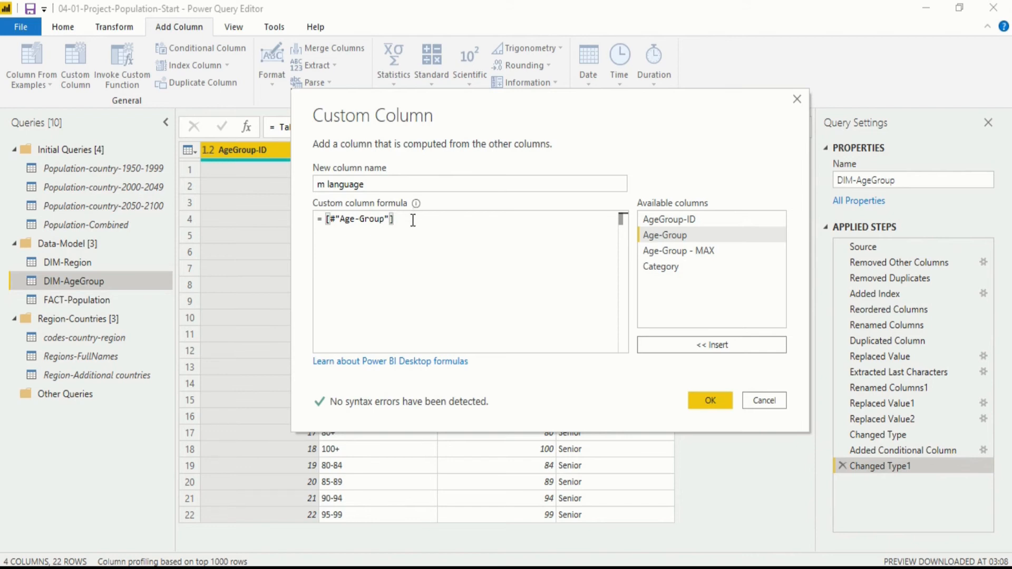
text(&)
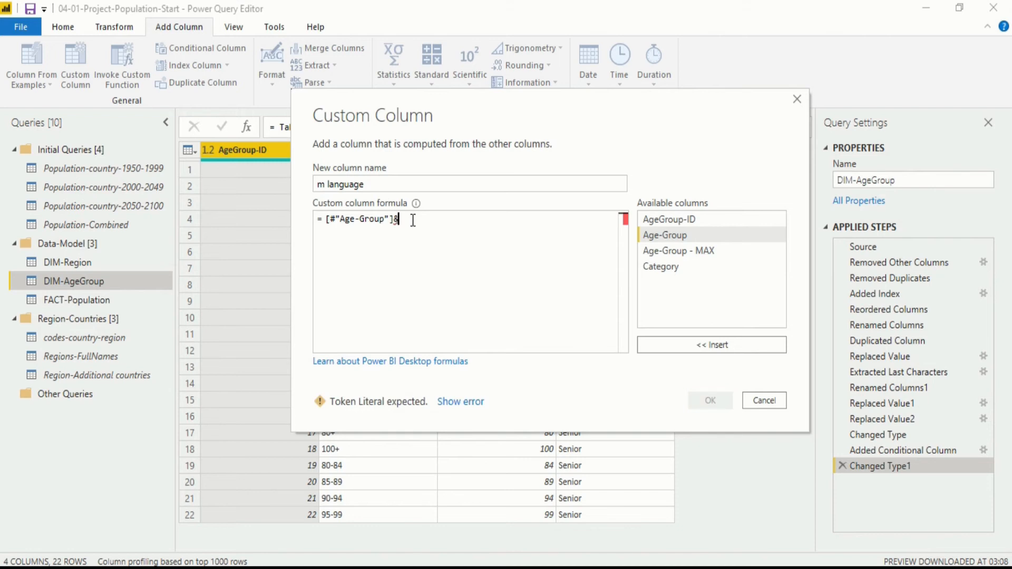
click(687, 270)
click(712, 345)
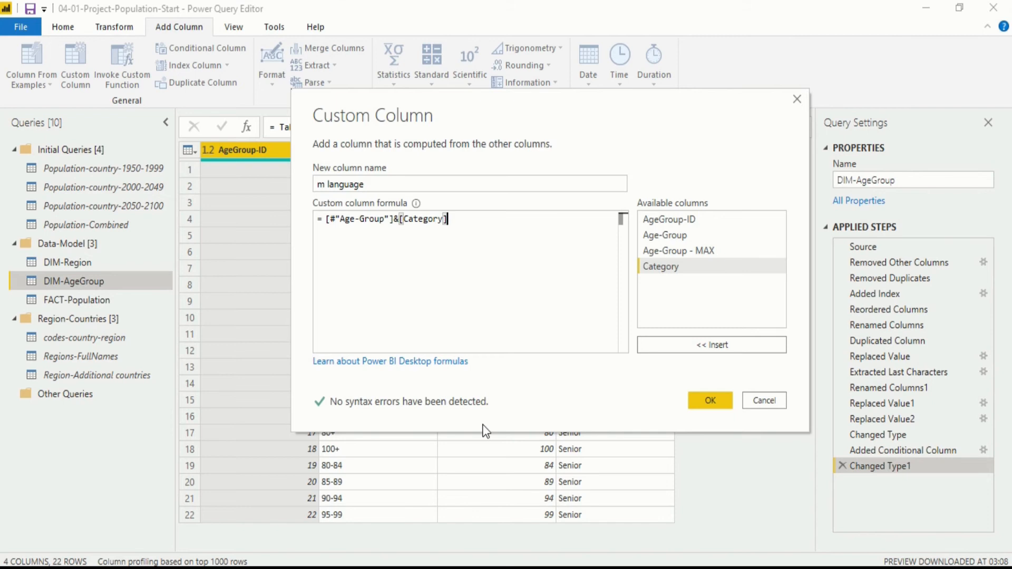
click(710, 402)
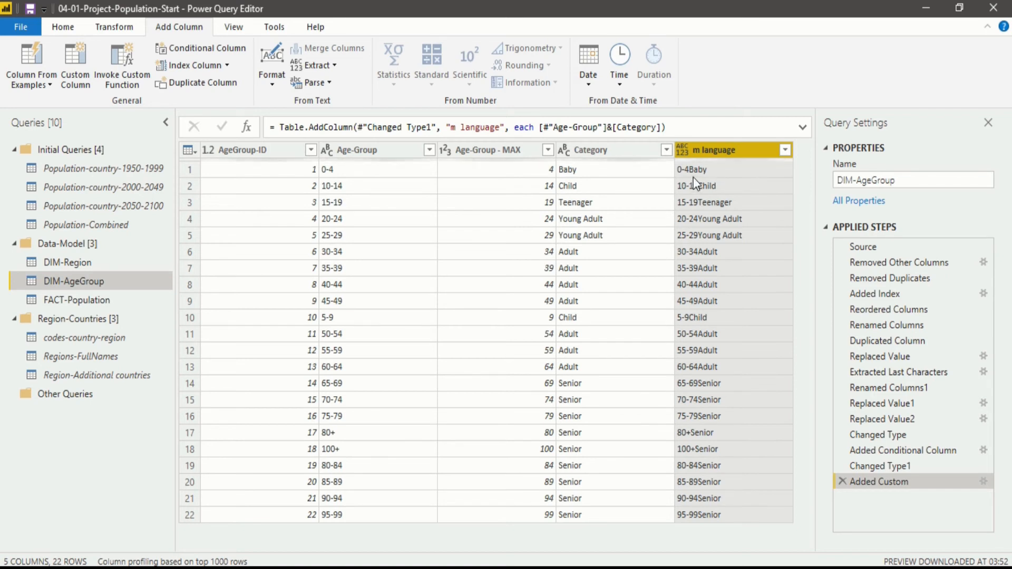
Edit the m language column's formula to put a space between the fields: [#"Age-Group"]&" "&[Category]
click(611, 128)
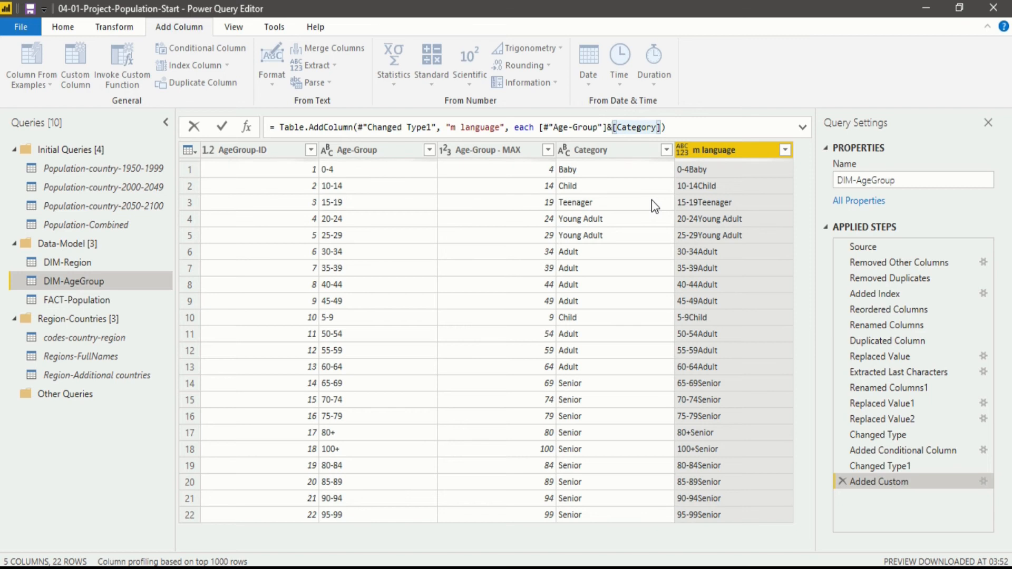
text(" ")
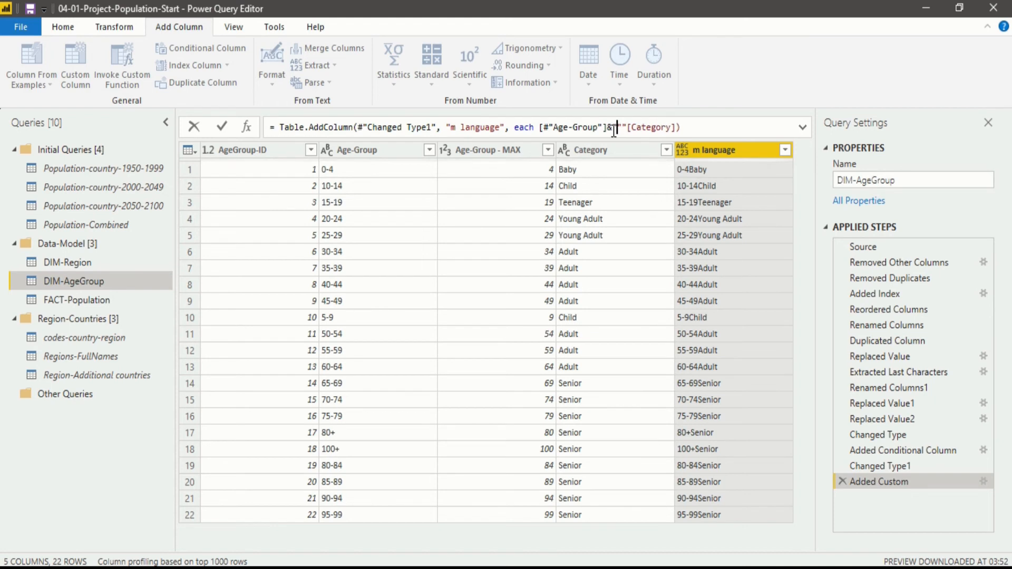
key(Right)
key(BackSpace)
key(BackSpace)
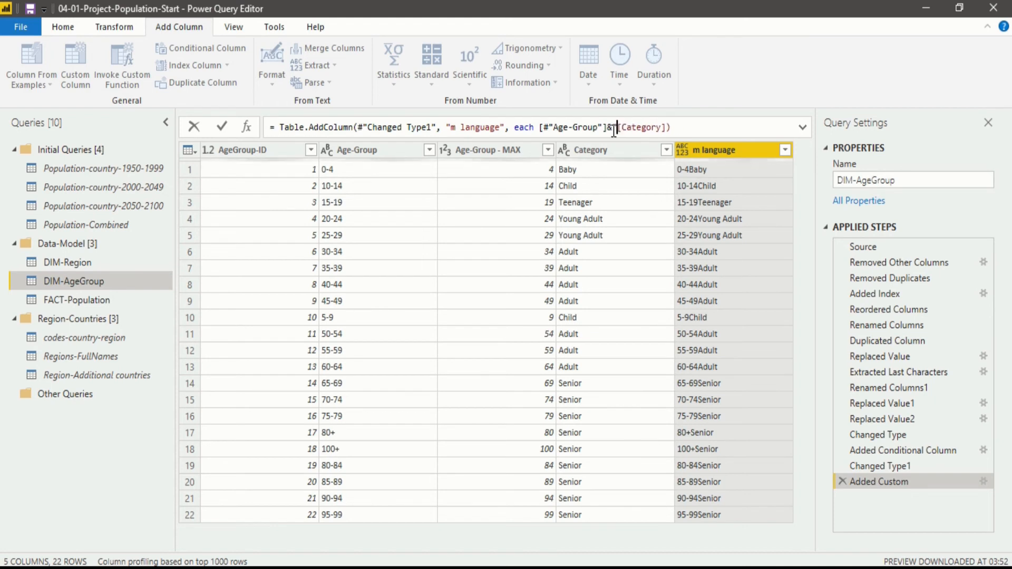
text(" "&)
key(Return)
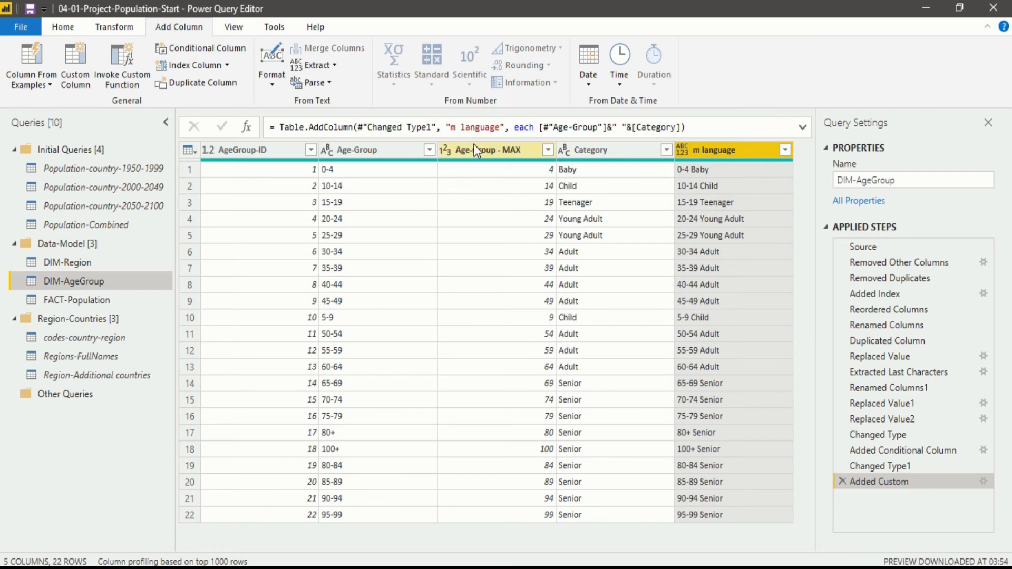
Examine the m language column's full formula in the expanded formula bar, and collapse the bar again
click(804, 134)
click(802, 128)
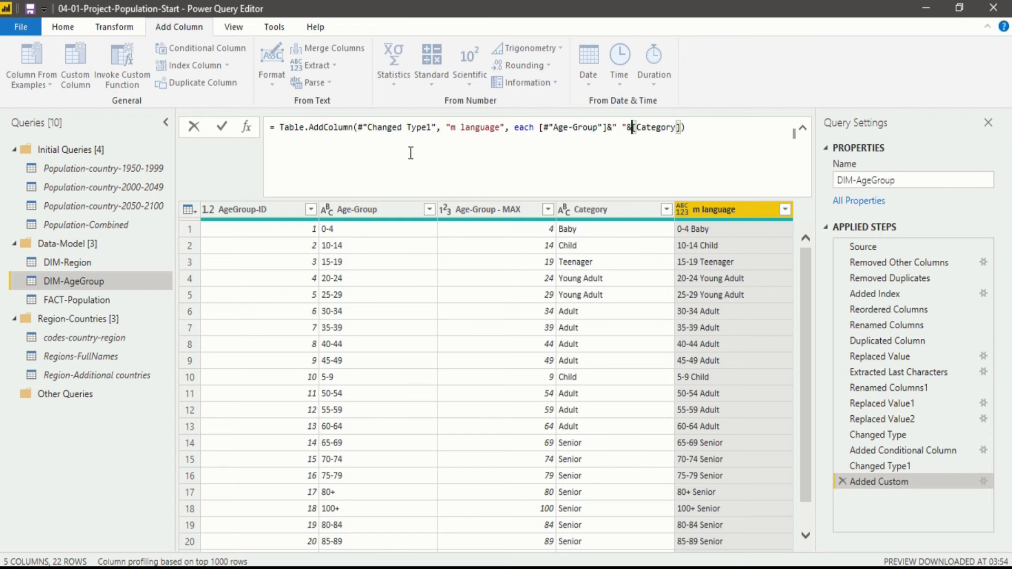
click(802, 128)
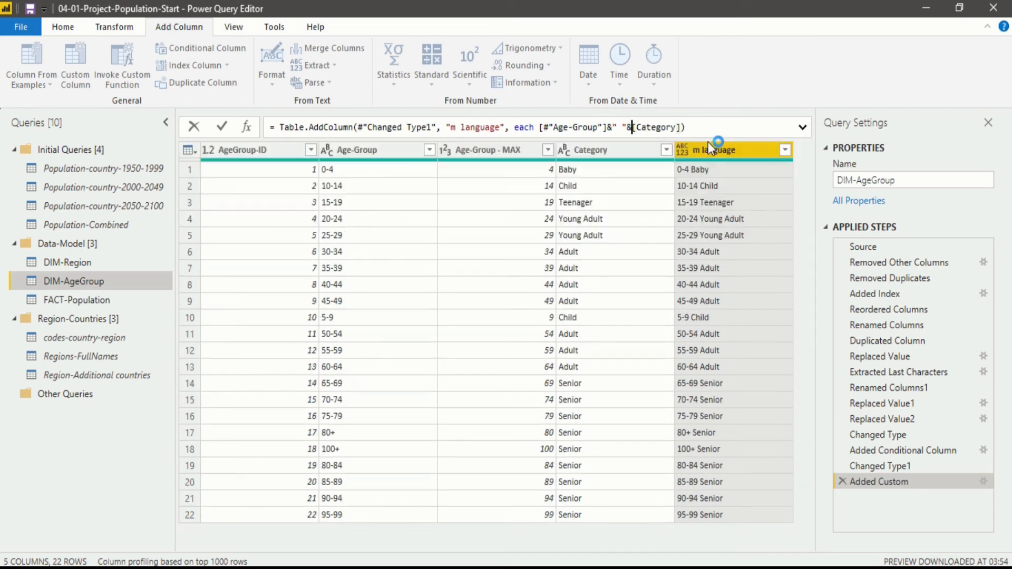
click(666, 206)
click(66, 75)
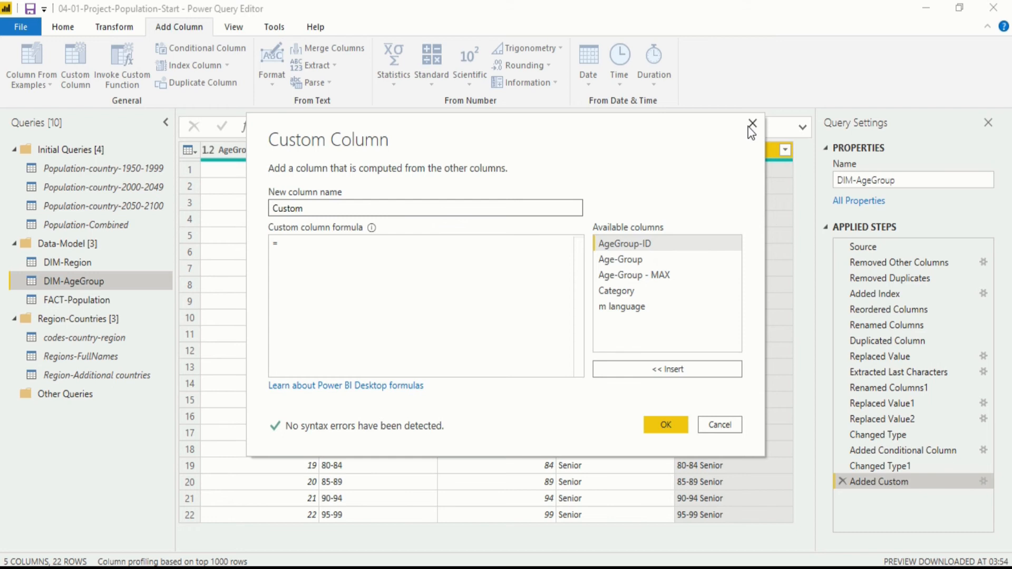
click(719, 425)
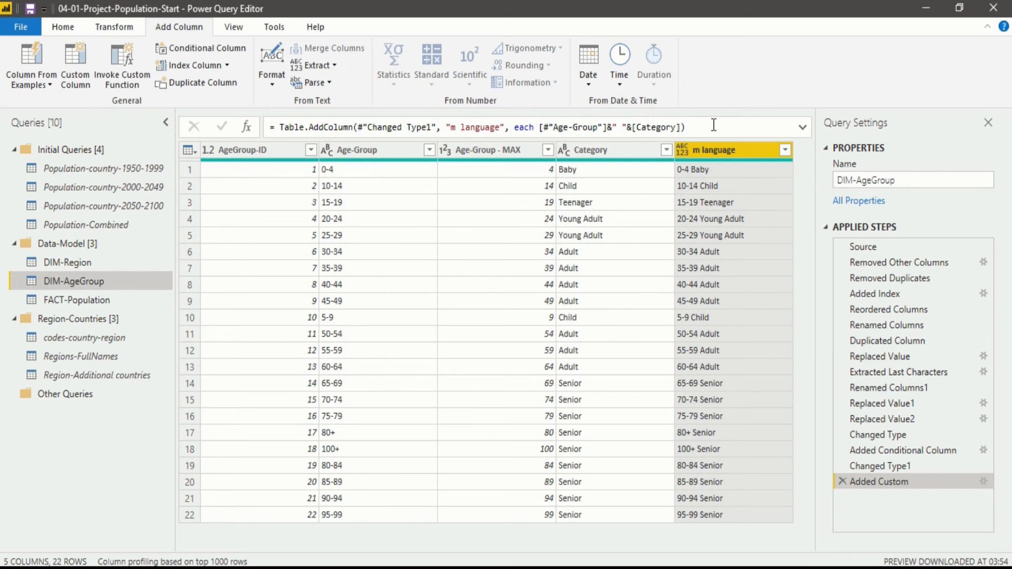
Apply the query changes to the data model and close the Power Query Editor
drag(713, 125, 541, 127)
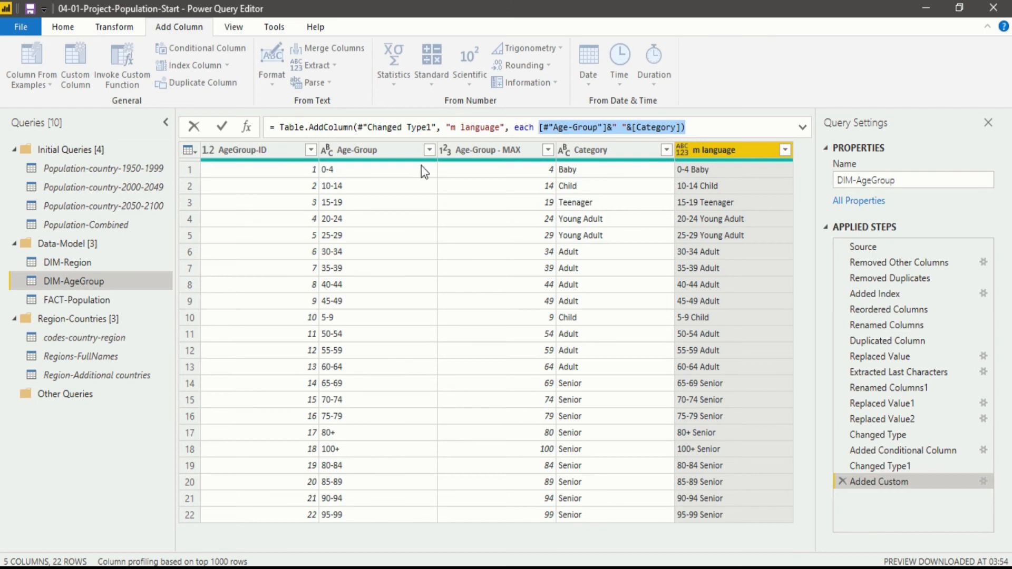
click(63, 27)
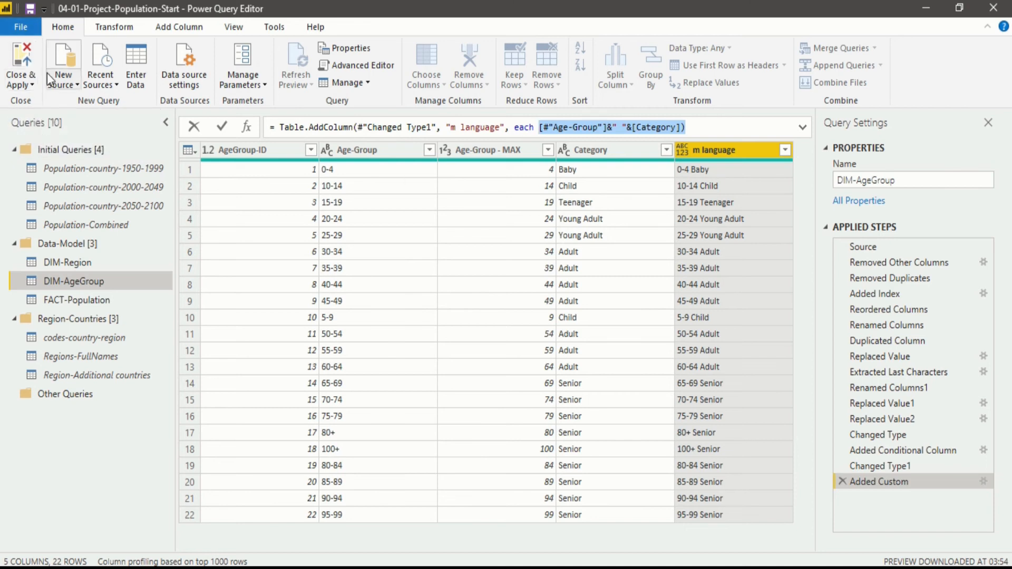
click(25, 60)
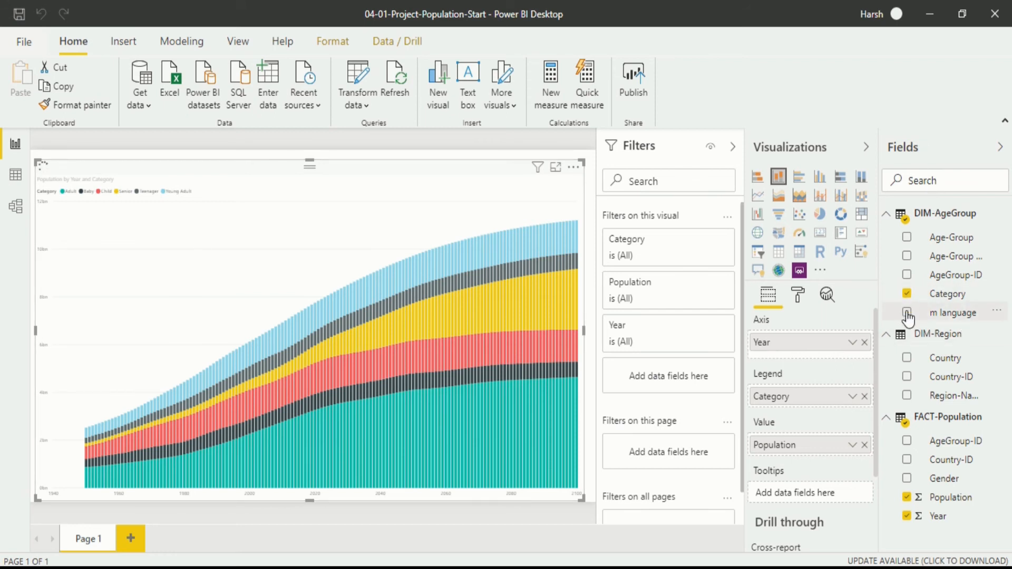
Show the DIM-AgeGroup table in the Data view and add a new calculated column to it
click(7, 189)
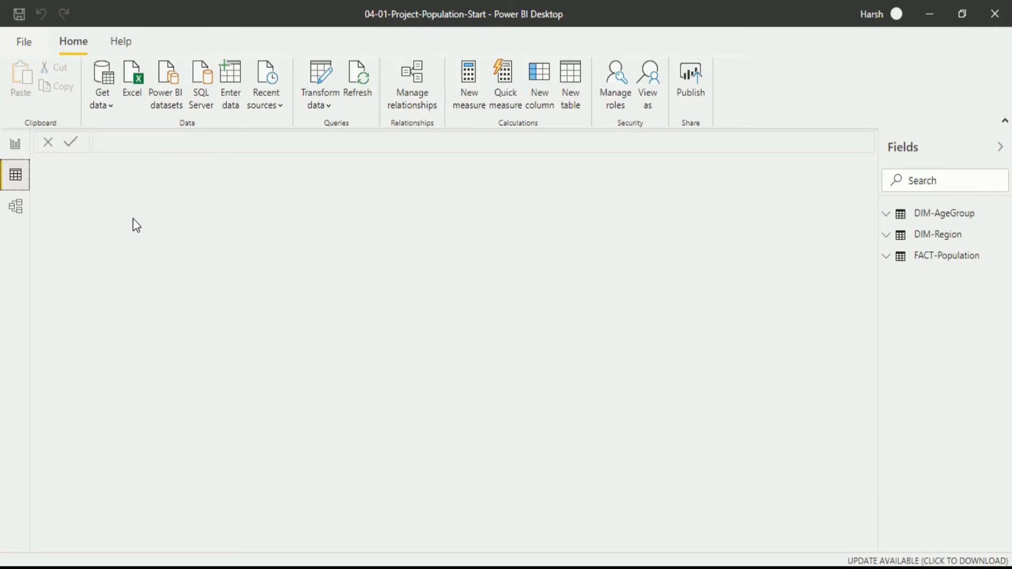
click(956, 222)
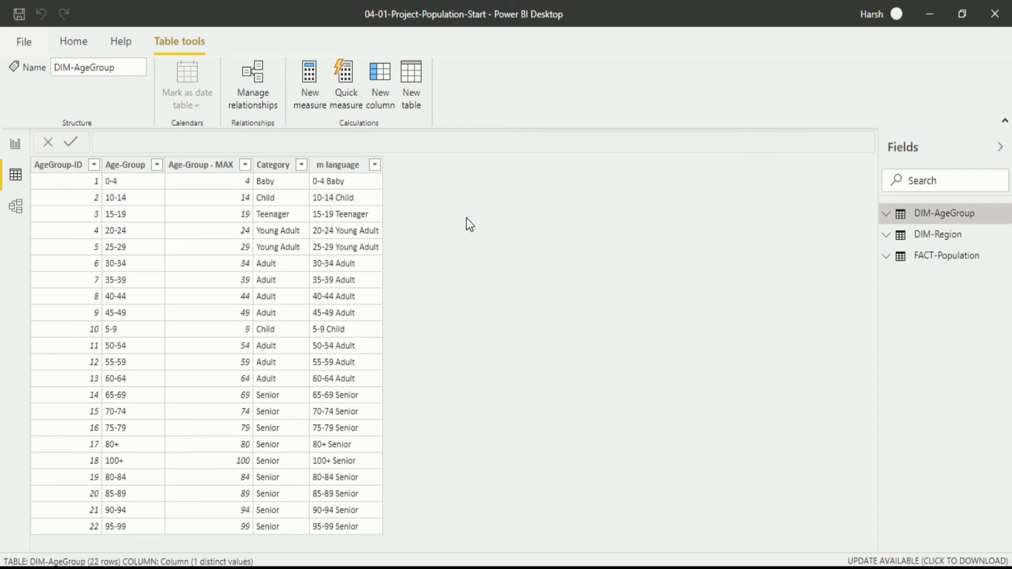
click(414, 167)
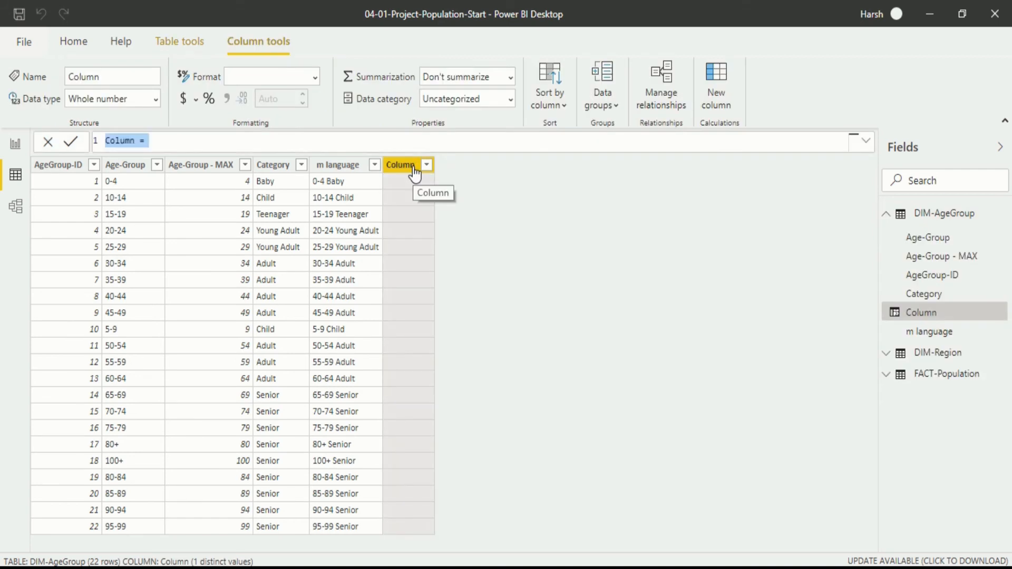
Name the new calculated column "DAX language" in its formula
click(135, 140)
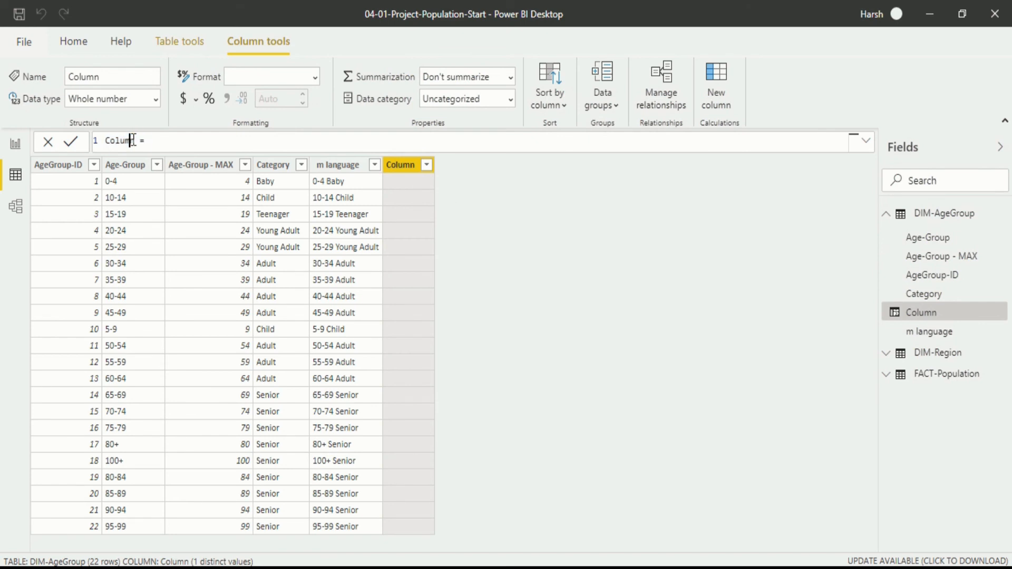
drag(135, 140, 105, 140)
text(DAX language)
Define the DAX language column as [Age-Group]&" "&[Category], commit it, and show the finished column's formula
click(310, 145)
text({)
key(BackSpace)
text([)
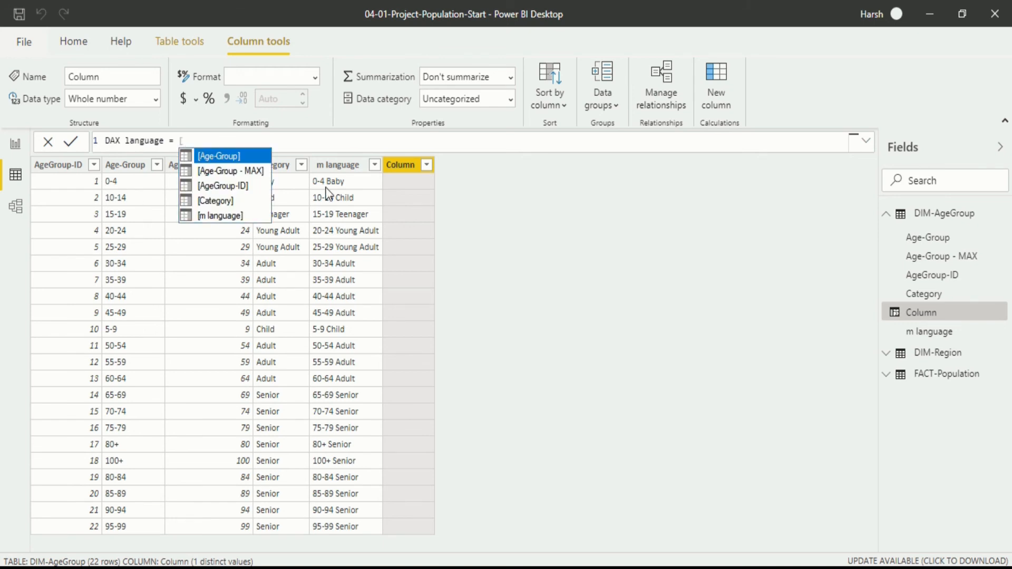
click(215, 160)
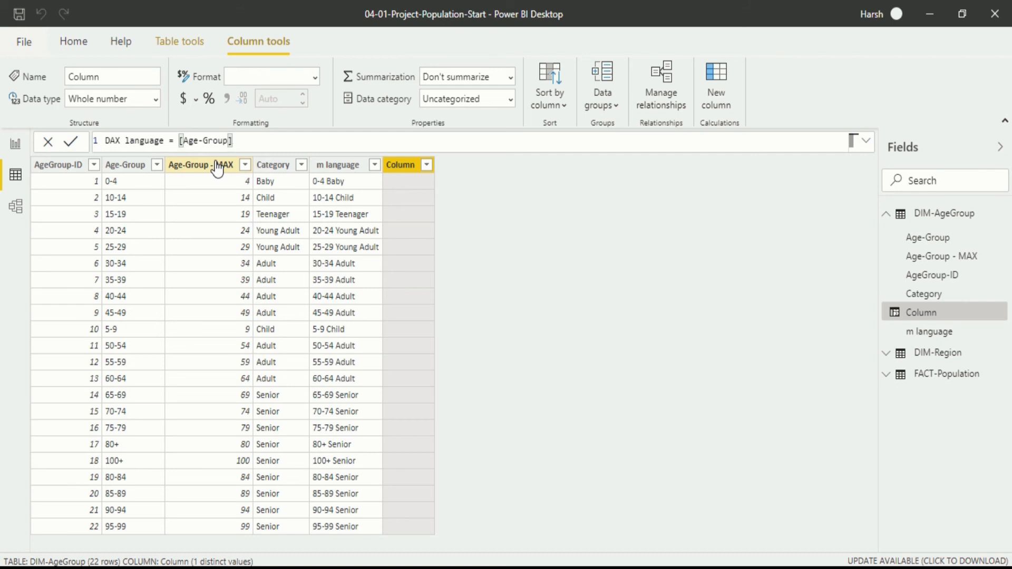
text(&)
text(" "&[)
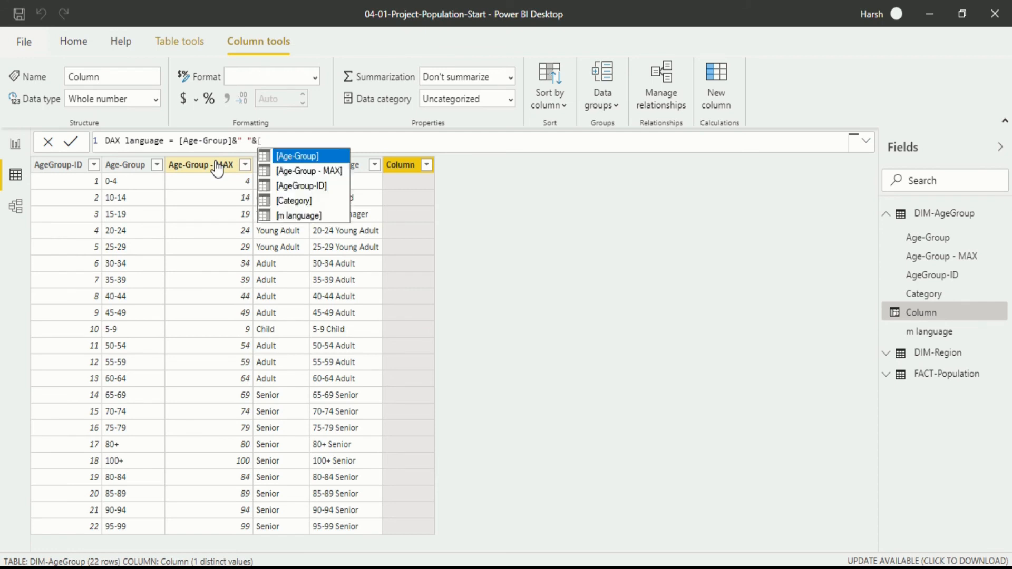
click(297, 201)
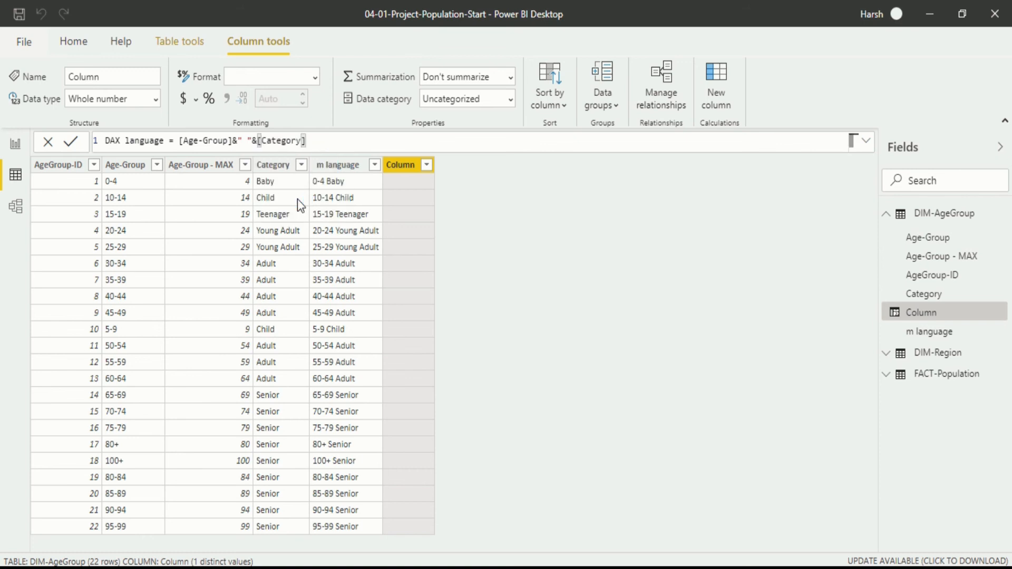
key(Return)
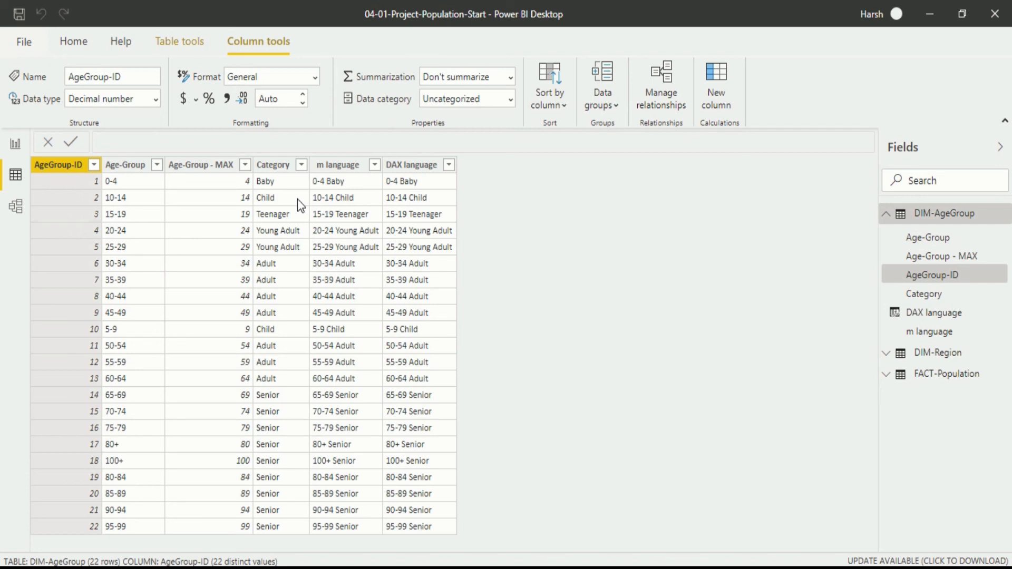
click(411, 165)
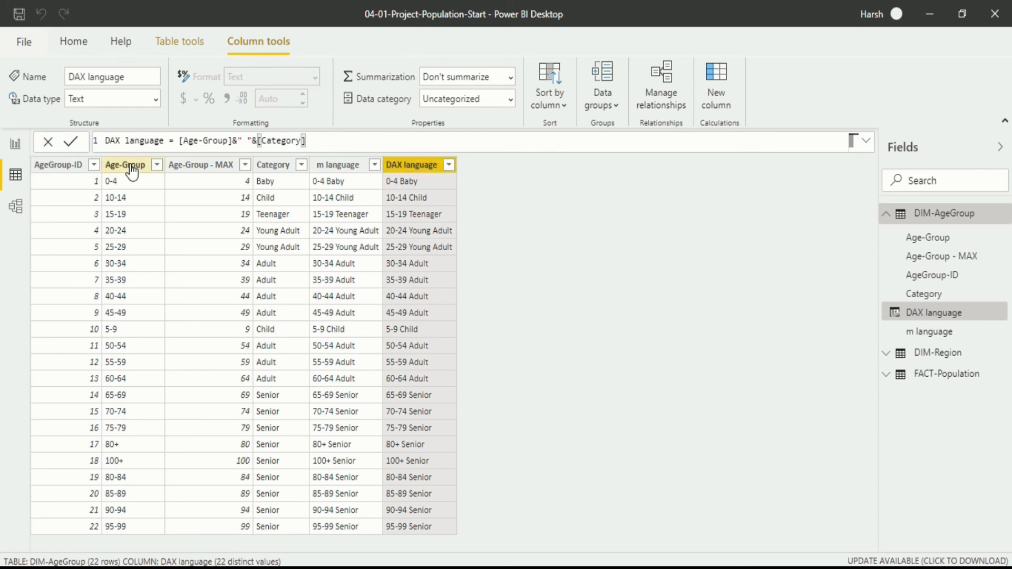
Add another calculated column to the DIM-AgeGroup table and name it "DAX column" in its formula
click(80, 40)
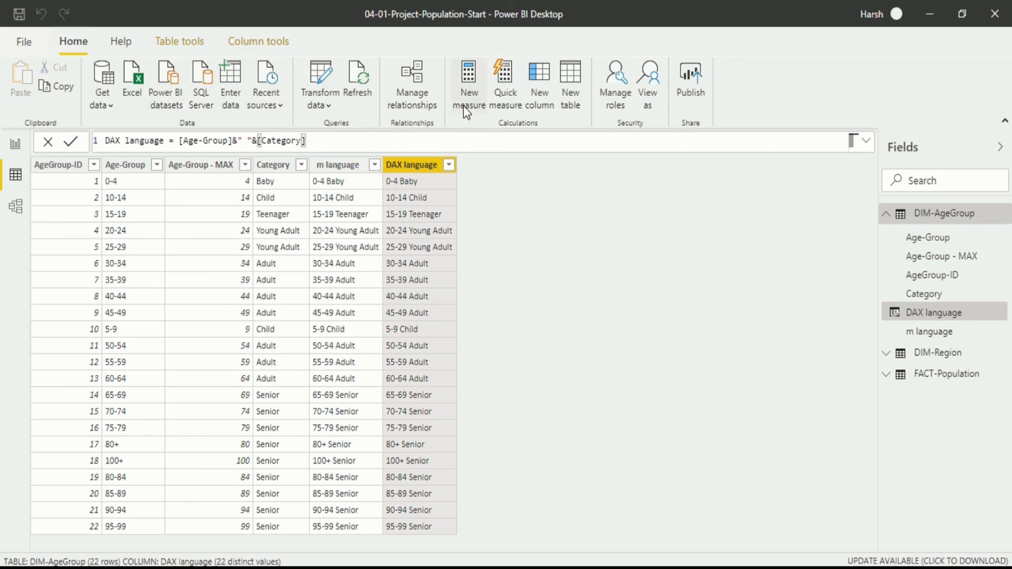
click(536, 88)
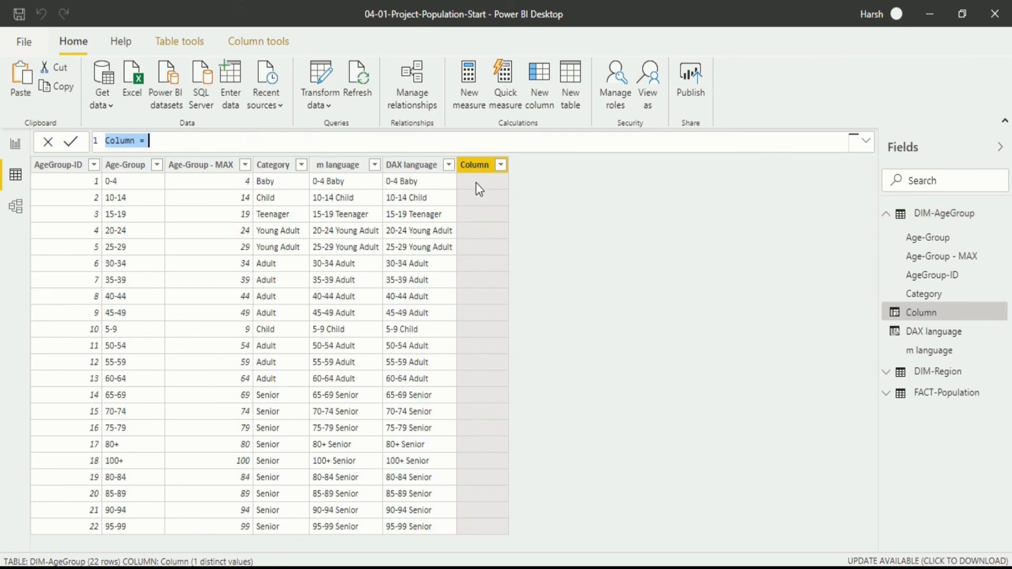
click(136, 140)
key(BackSpace)
key(BackSpace)
key(BackSpace)
key(BackSpace)
key(BackSpace)
key(BackSpace)
text(DAX column)
click(176, 139)
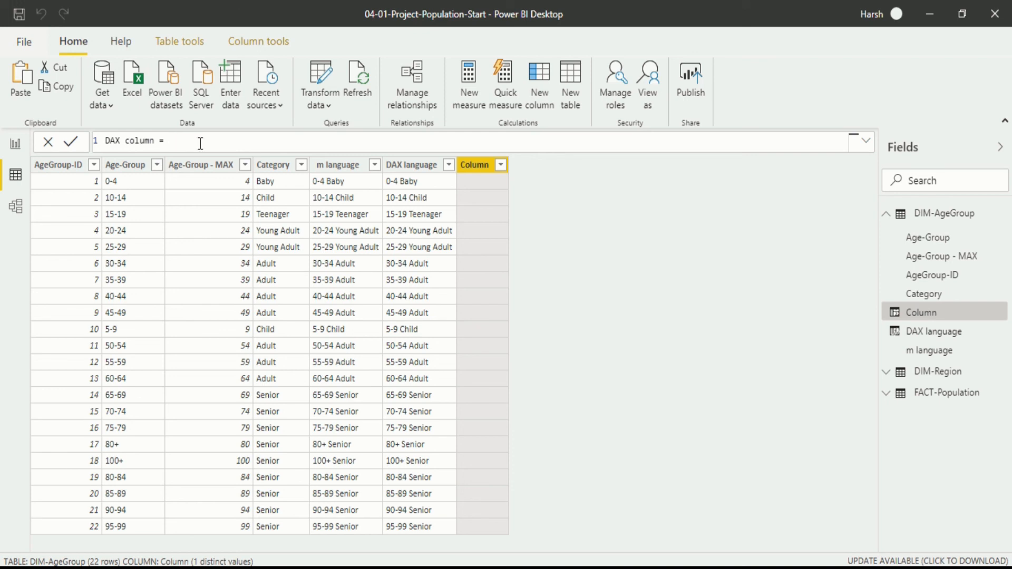
Define DAX column with the CONCATENATE function joining [Age-Group] and [Category], and commit the formula
text(con)
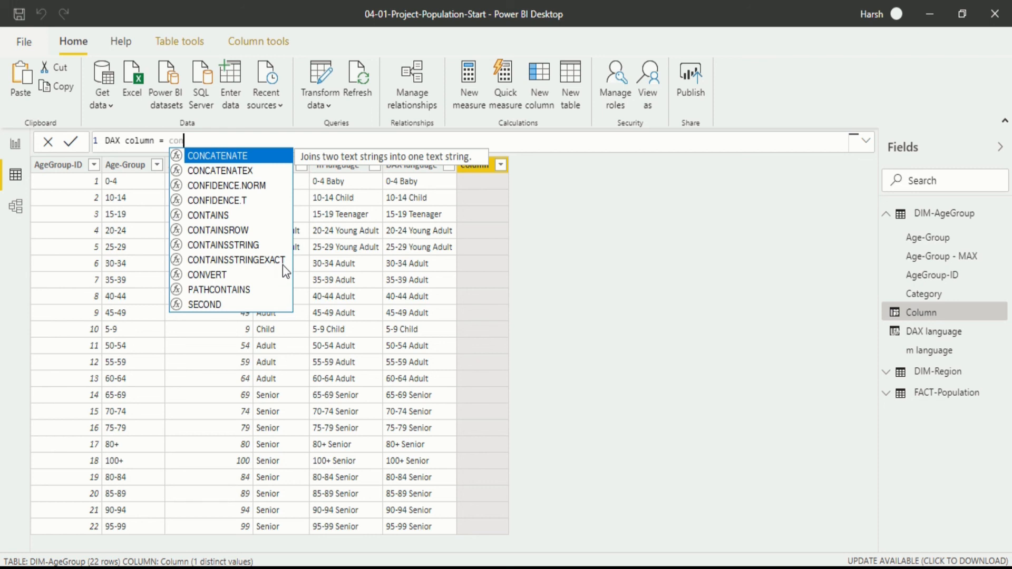
key(Tab)
text(()
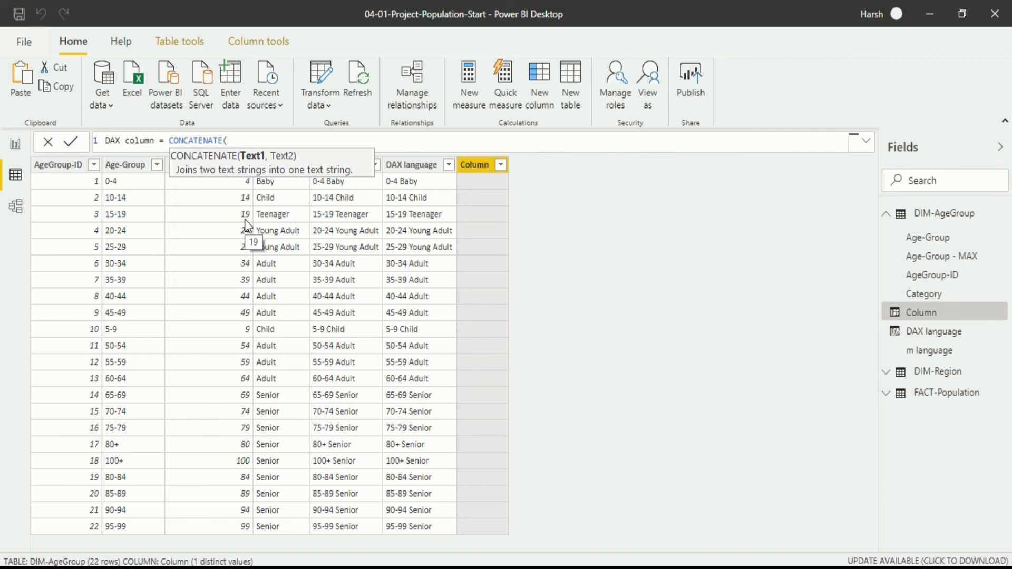
text([)
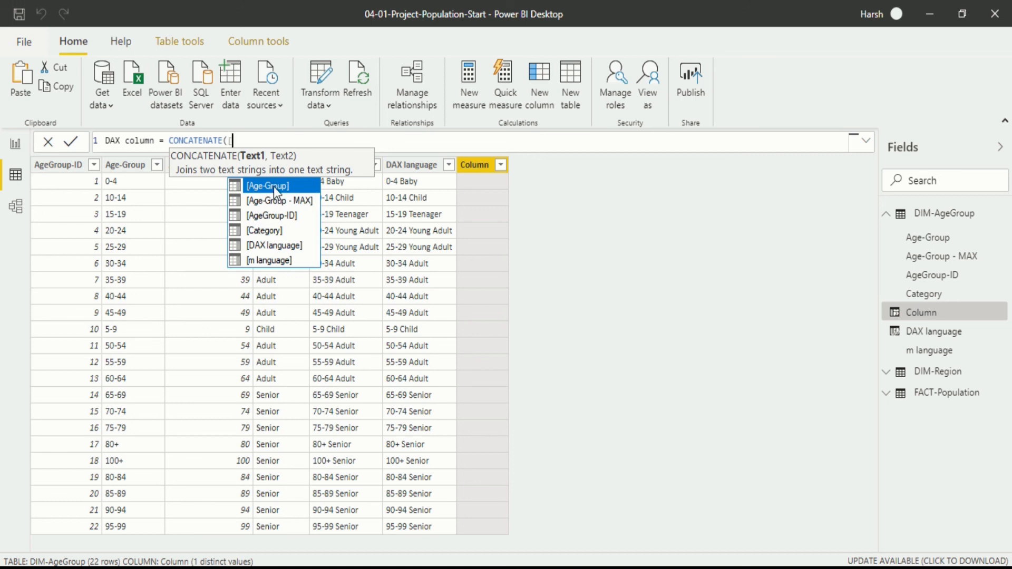
click(273, 186)
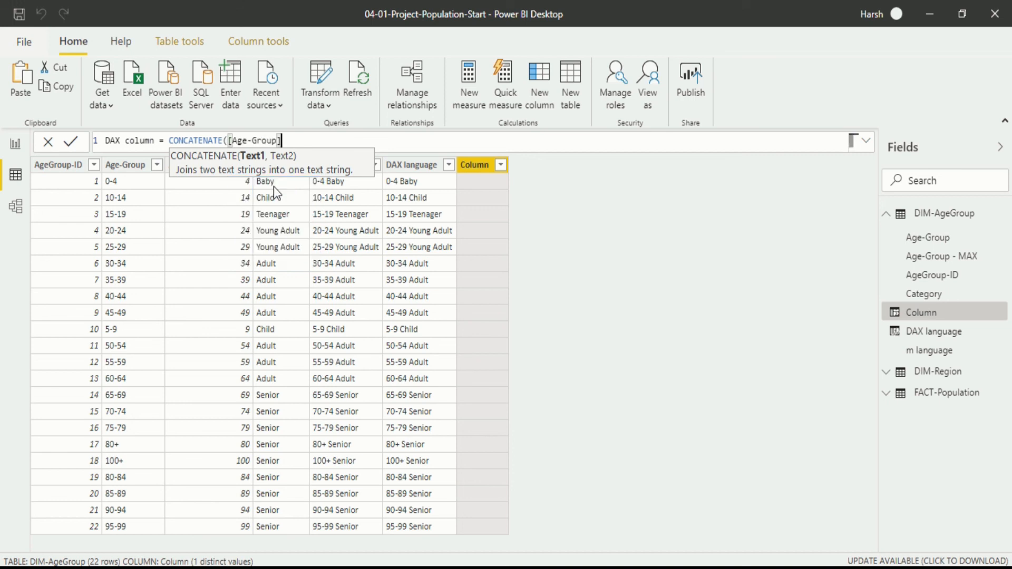
text(,)
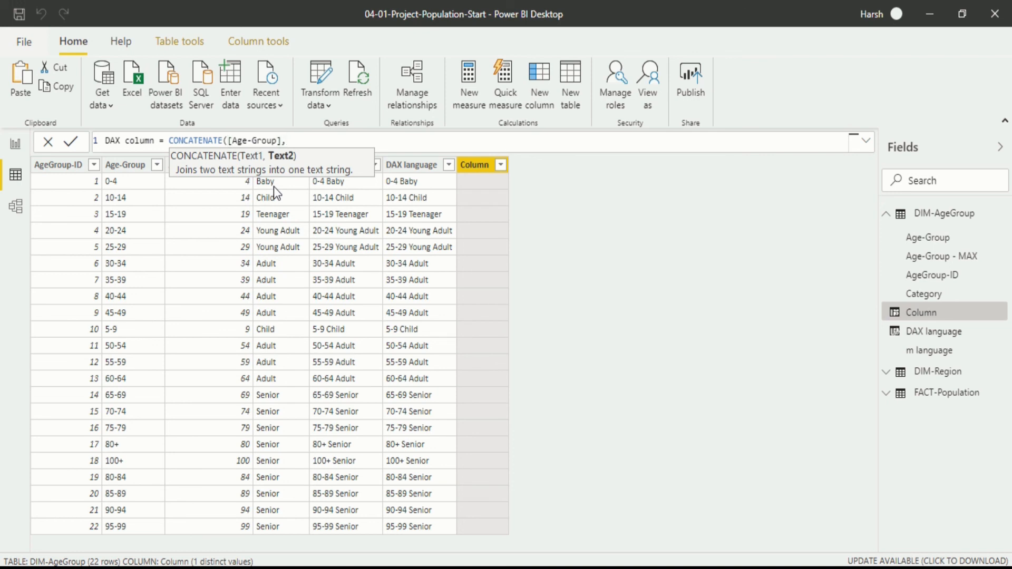
text([)
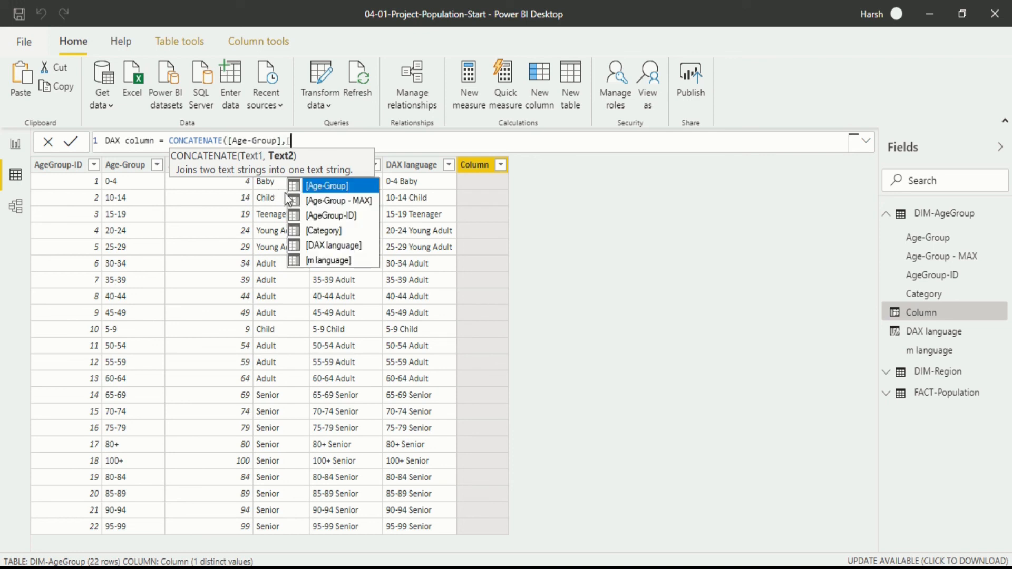
click(319, 235)
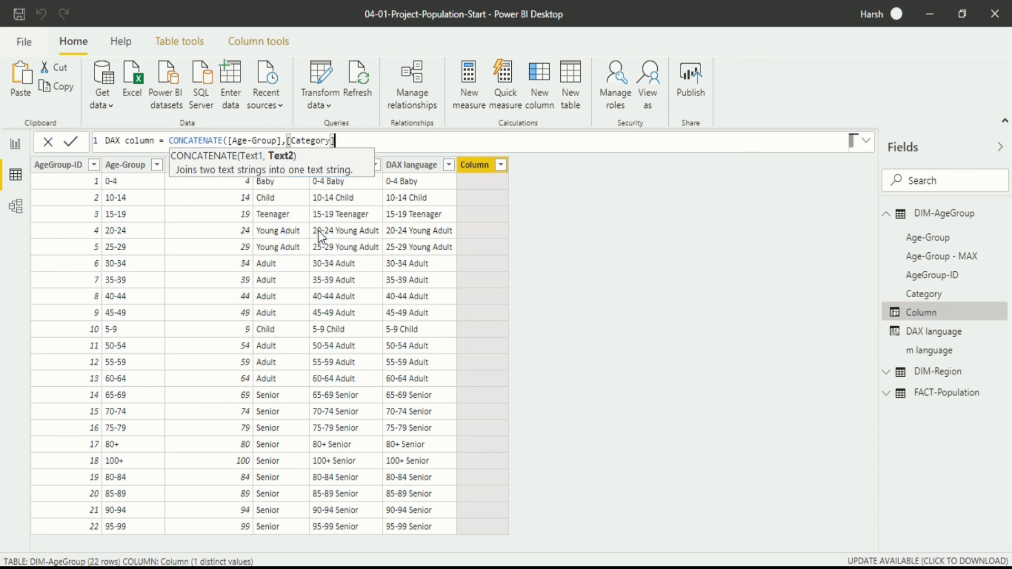
key(Return)
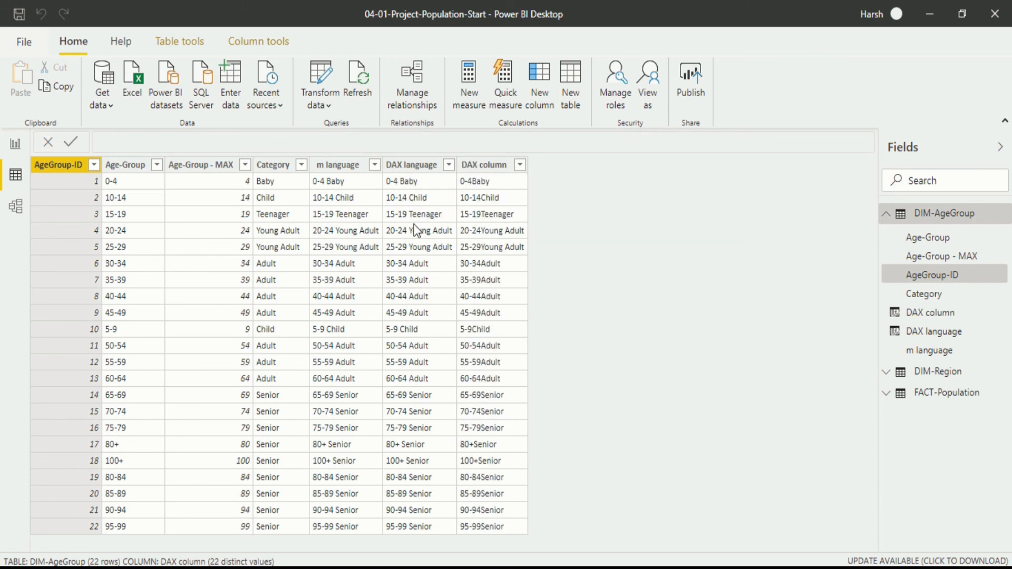
Nest a second CONCATENATE in the DAX column formula to put a space before the category: CONCATENATE([Age-Group],CONCATENATE(" ",[Category]))
click(493, 173)
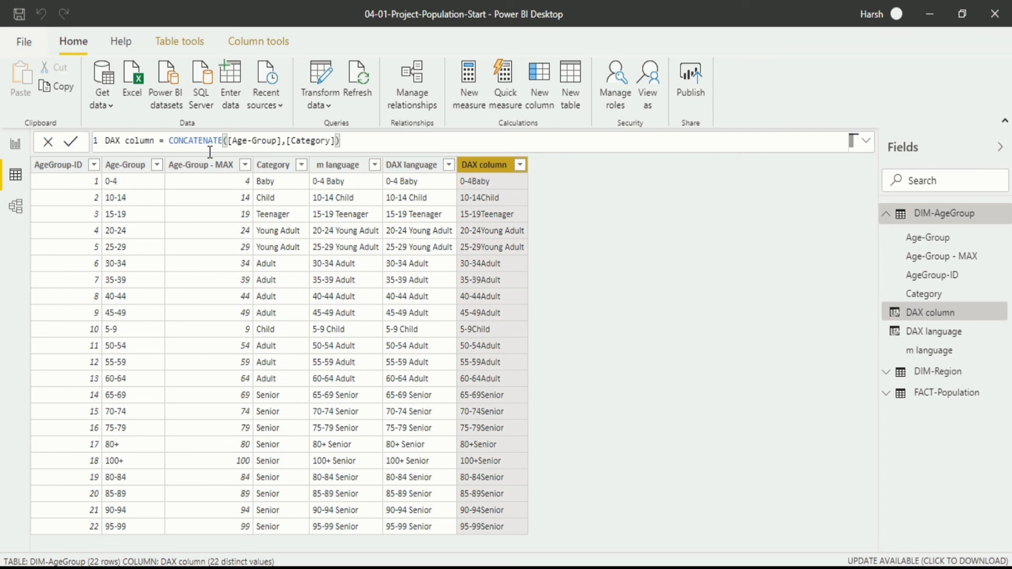
click(288, 142)
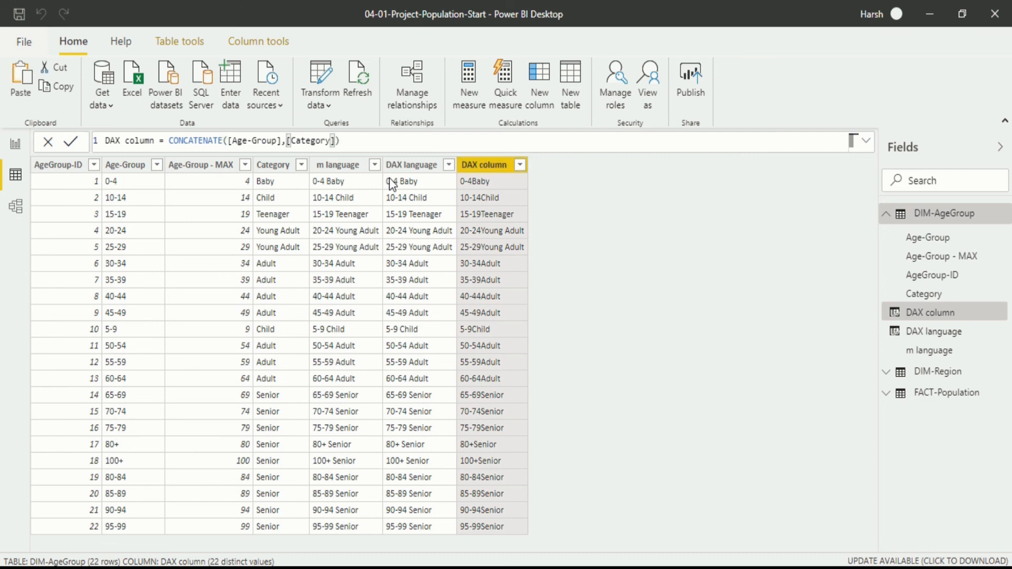
text(con)
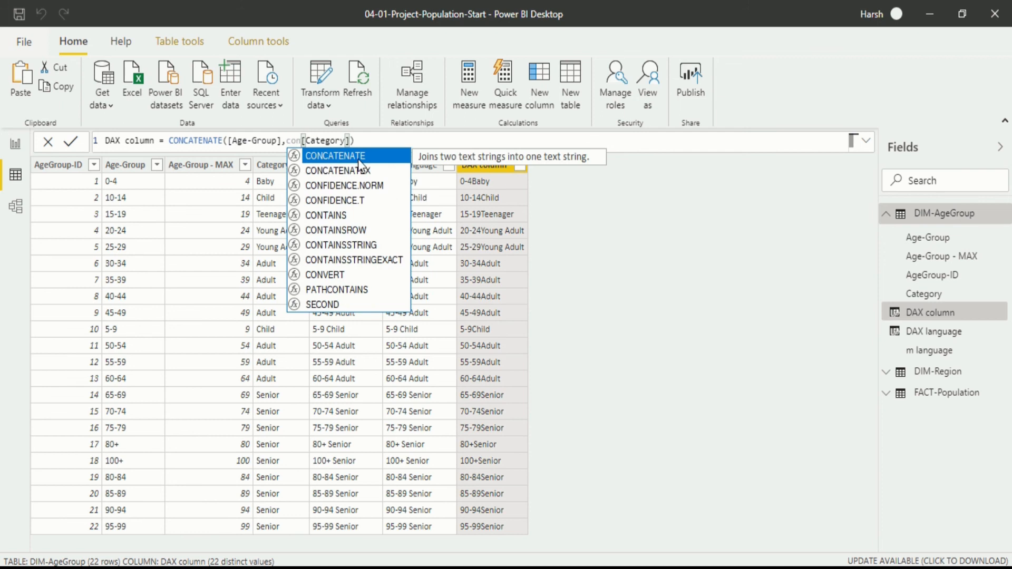
click(358, 160)
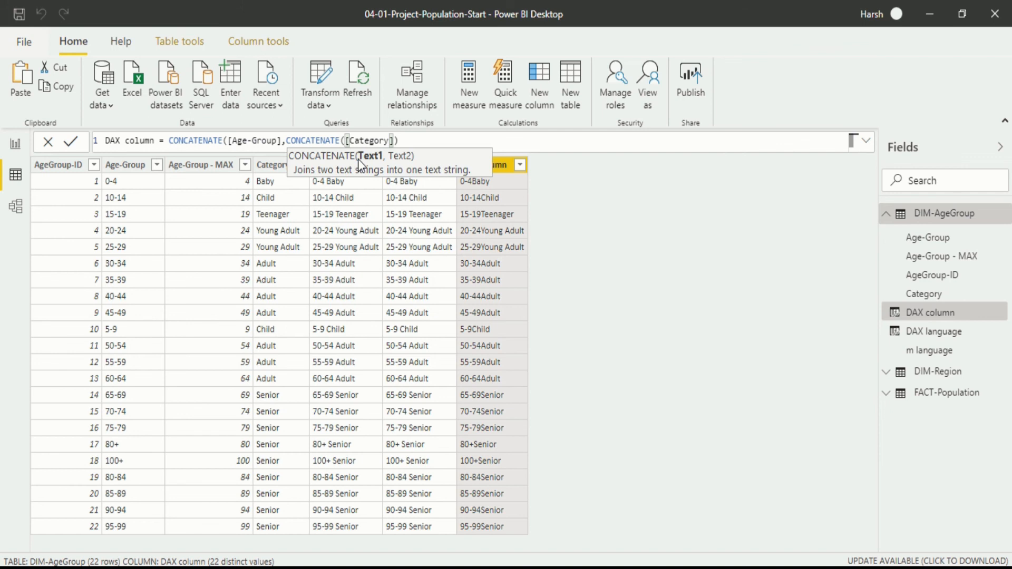
text(" ")
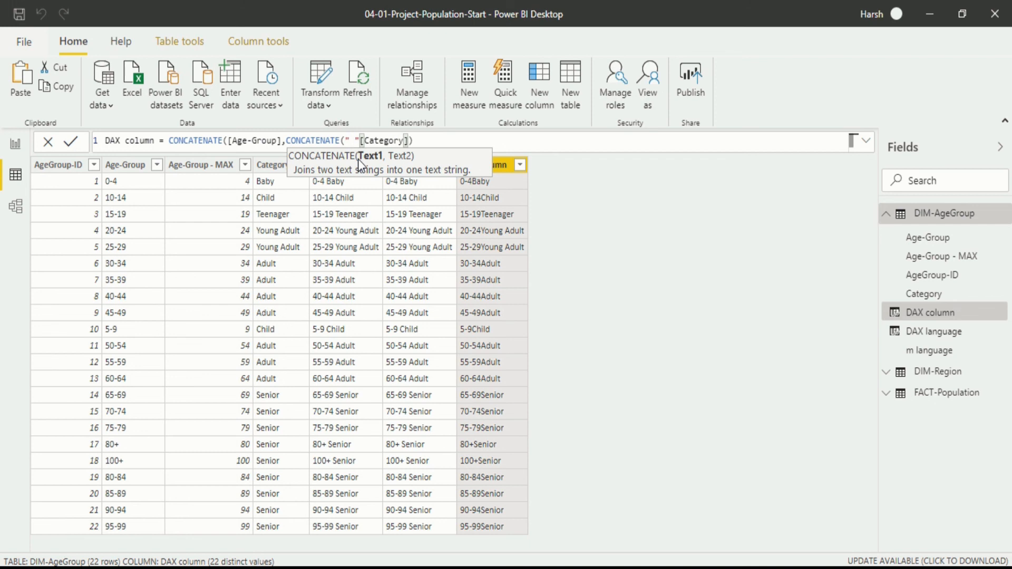
text(,)
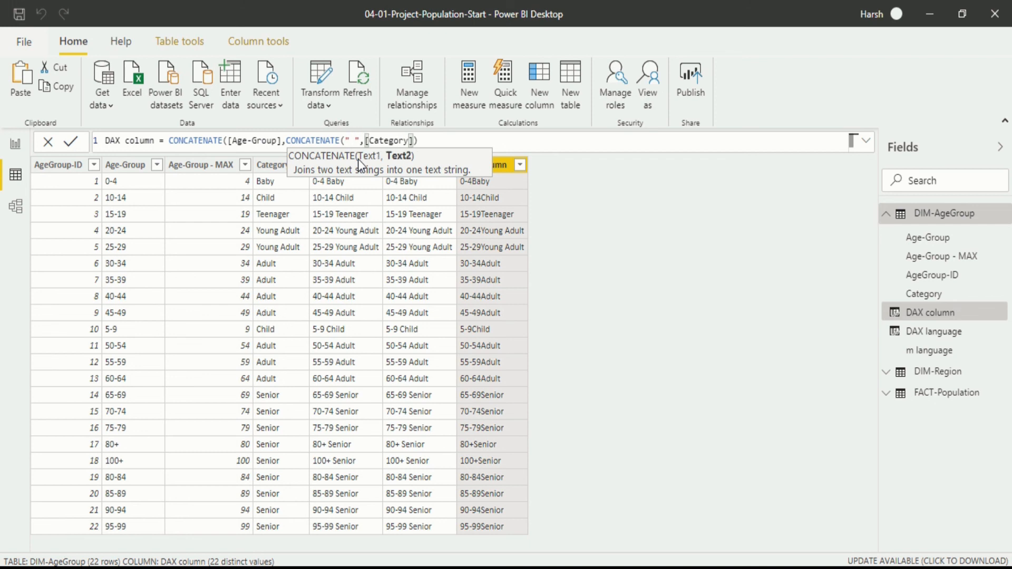
key(Return)
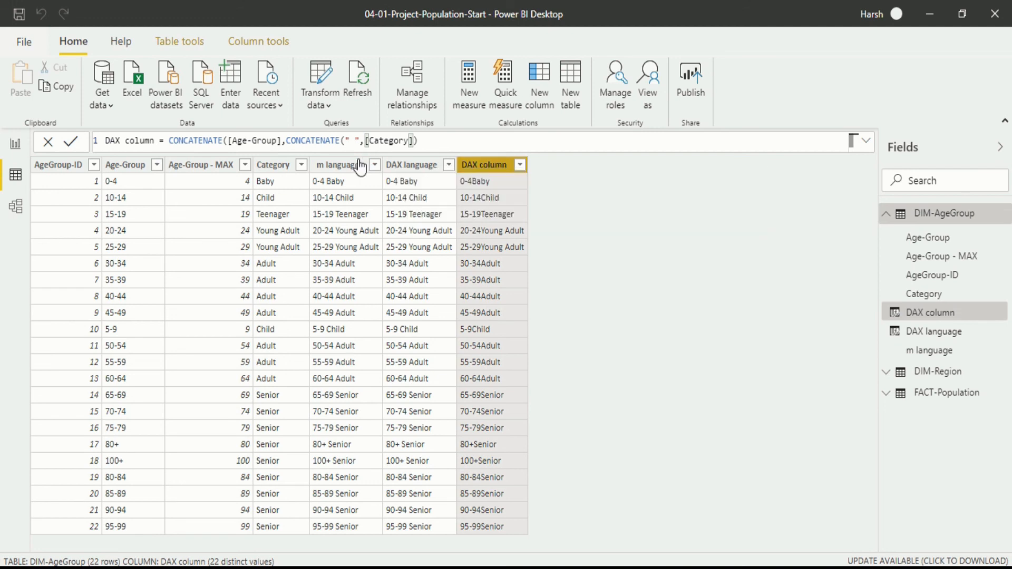
text())
key(Return)
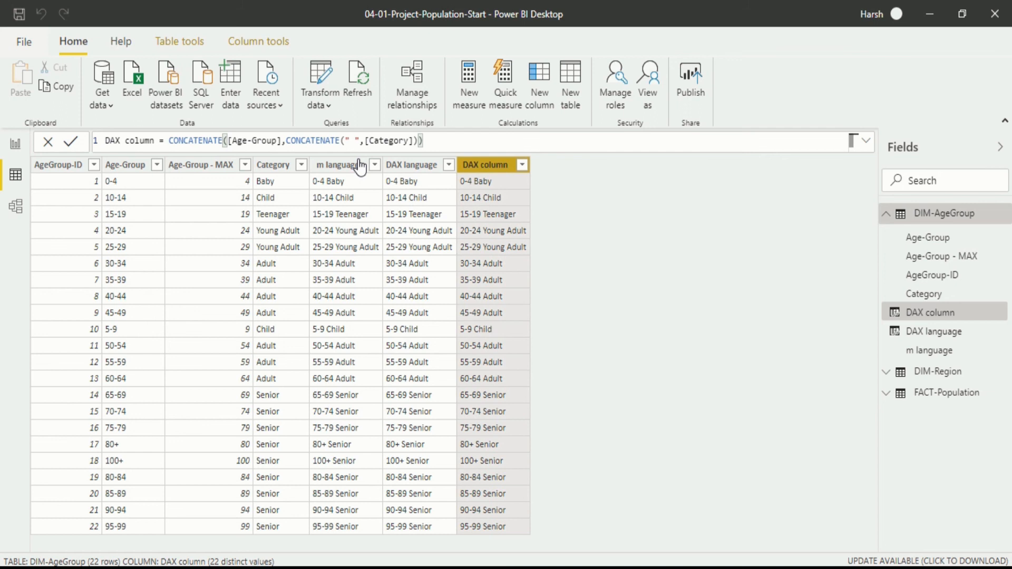